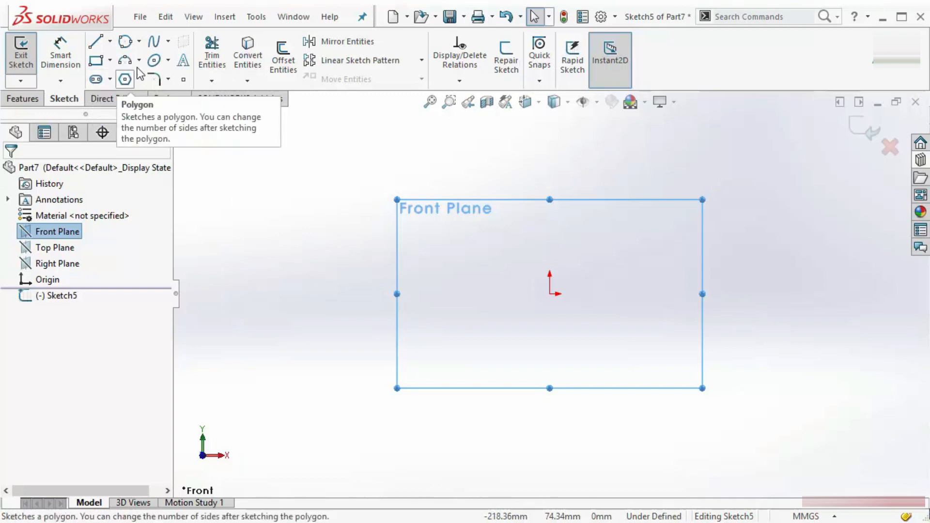
Sketch a centerpoint arc centred at about X -150, Y -46 mm, sweeping counterclockwise around the lower side of its centre.
left_click(292, 291)
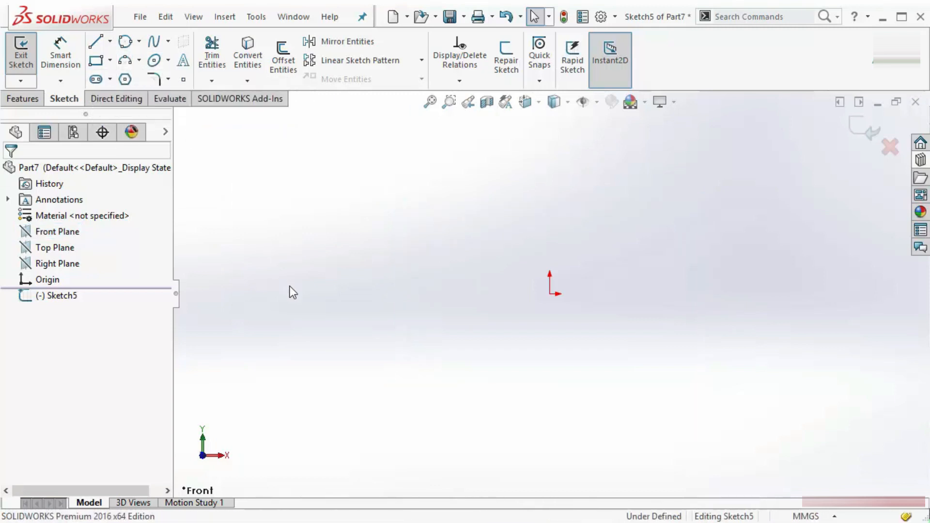
key("s")
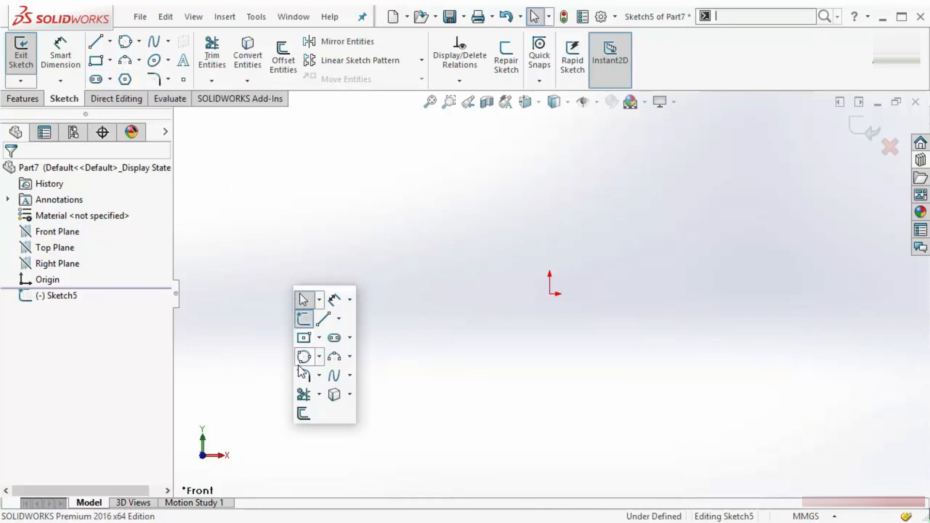
left_click(349, 357)
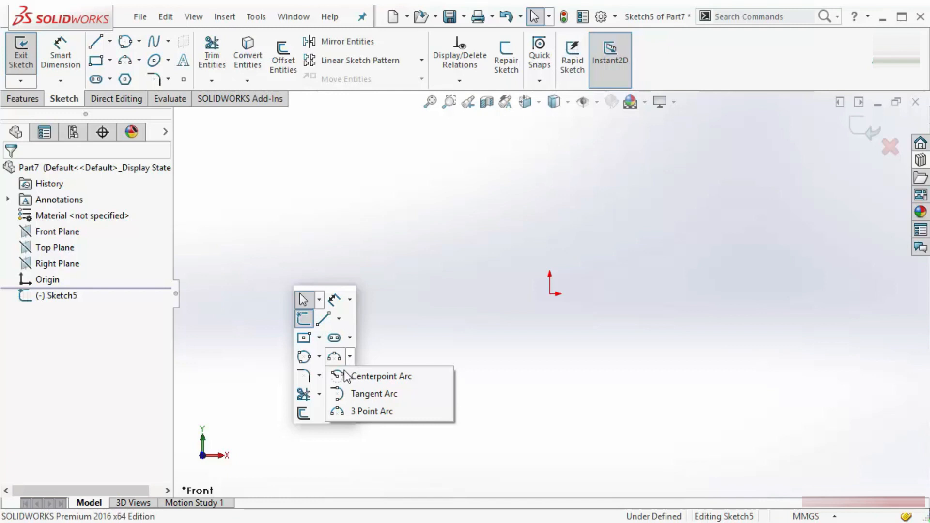
left_click(384, 377)
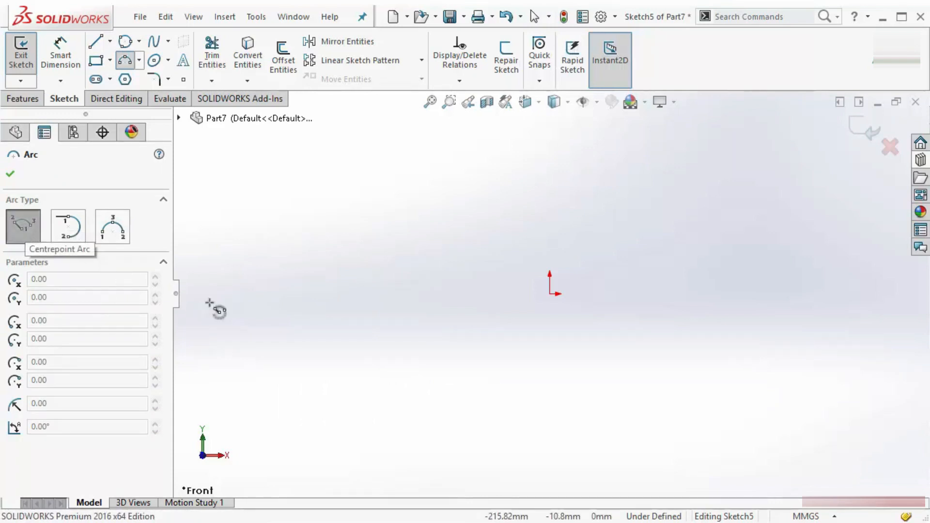
left_click(293, 373)
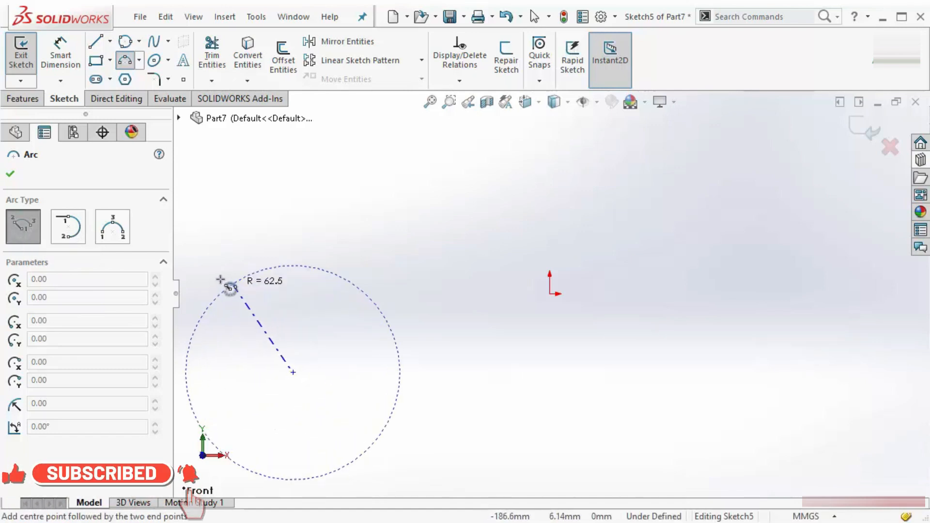
left_click(194, 276)
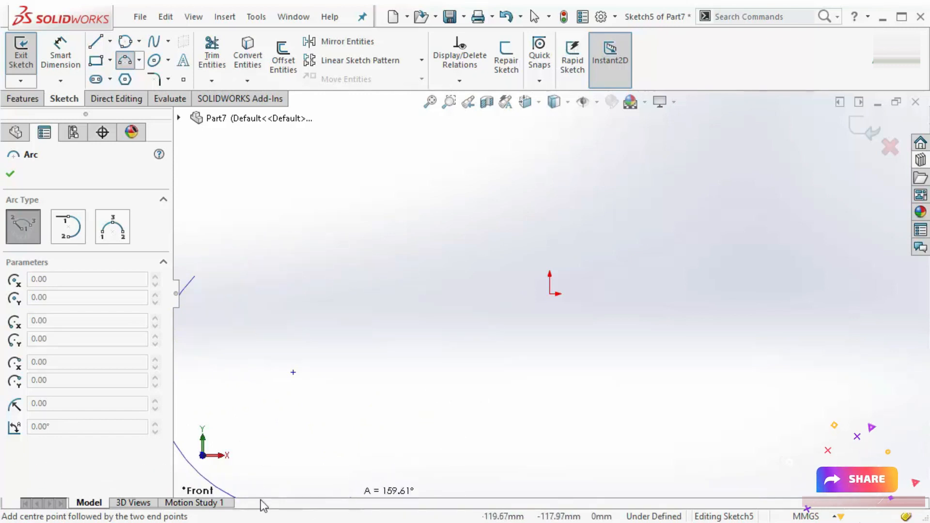
left_click(290, 255)
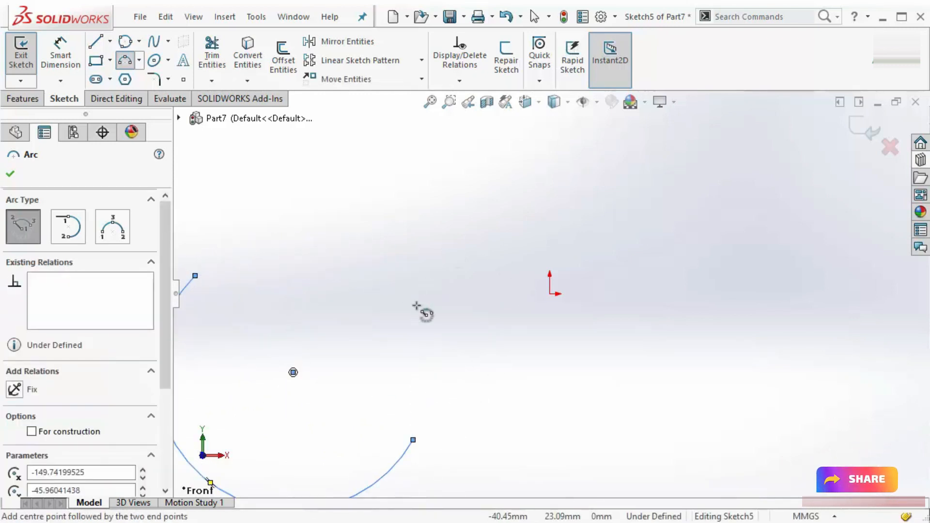
Sketch a second centerpoint arc centred at about X -92, Y 4 mm, curving over the top of its centre.
left_click(392, 288)
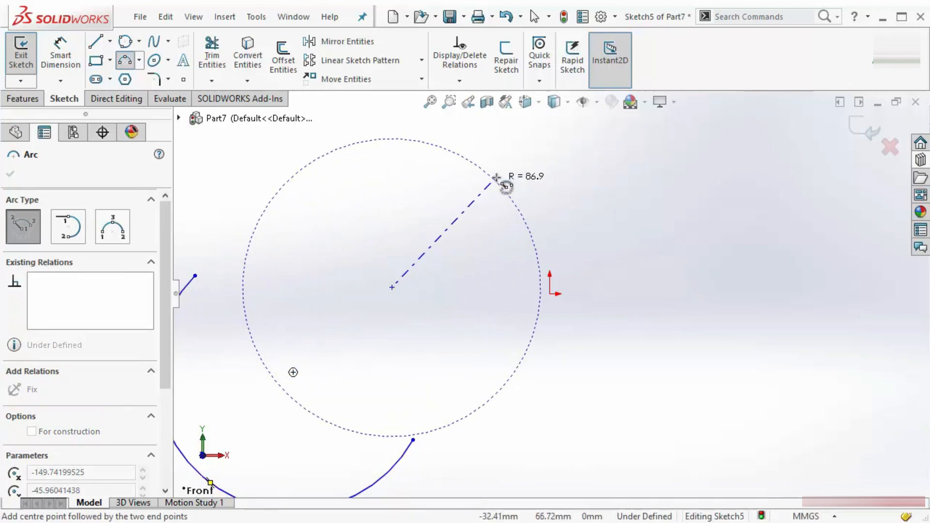
left_click(496, 177)
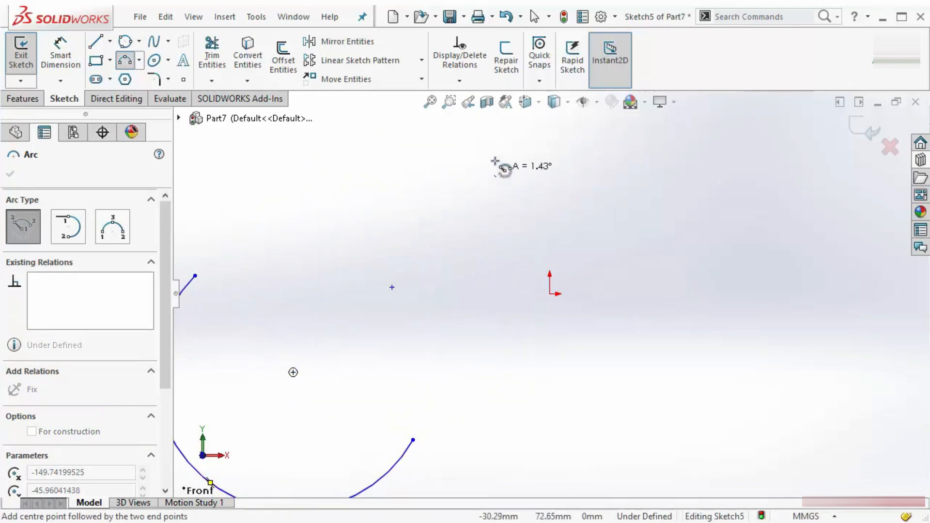
left_click(275, 171)
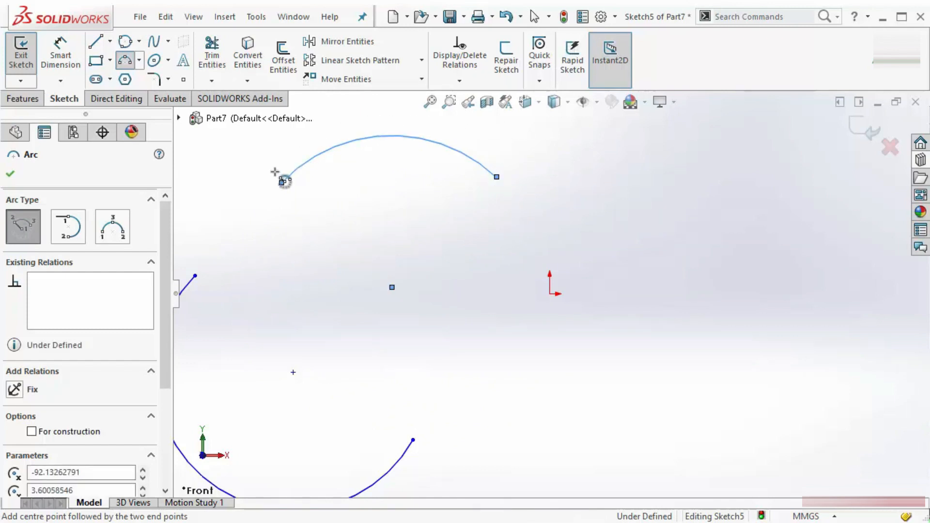
Sketch an upward-bulging 3 Point Arc on the +X side of the origin, centred at about X 224, Y -46 mm.
key("z")
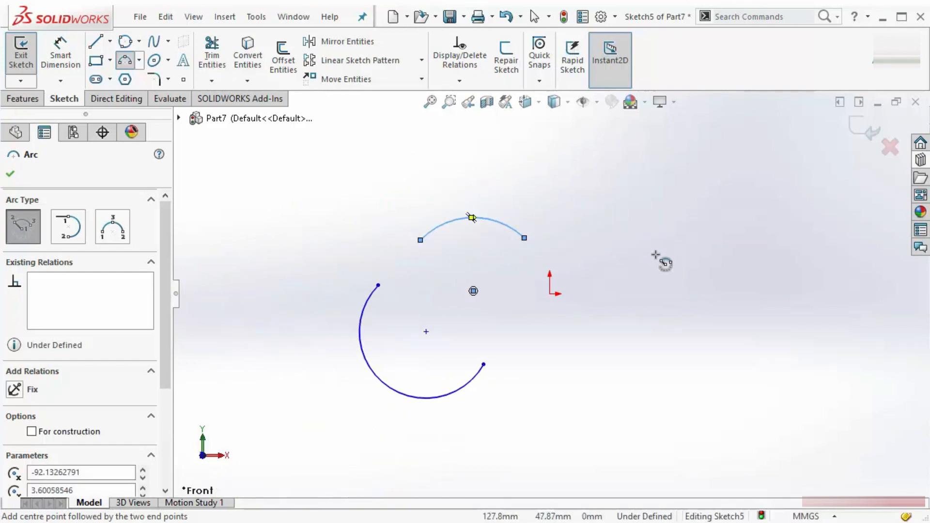
scroll(814, 287, "down", 3)
left_click(140, 62)
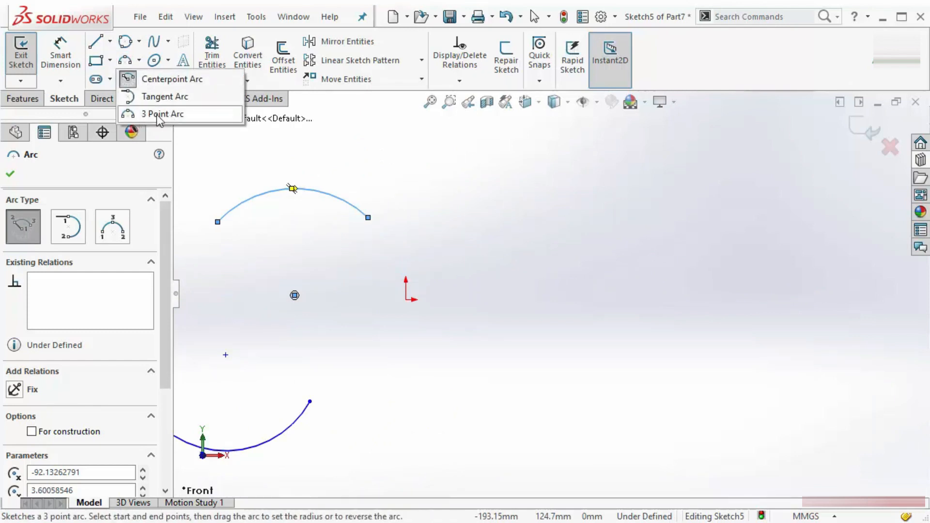
left_click(305, 282)
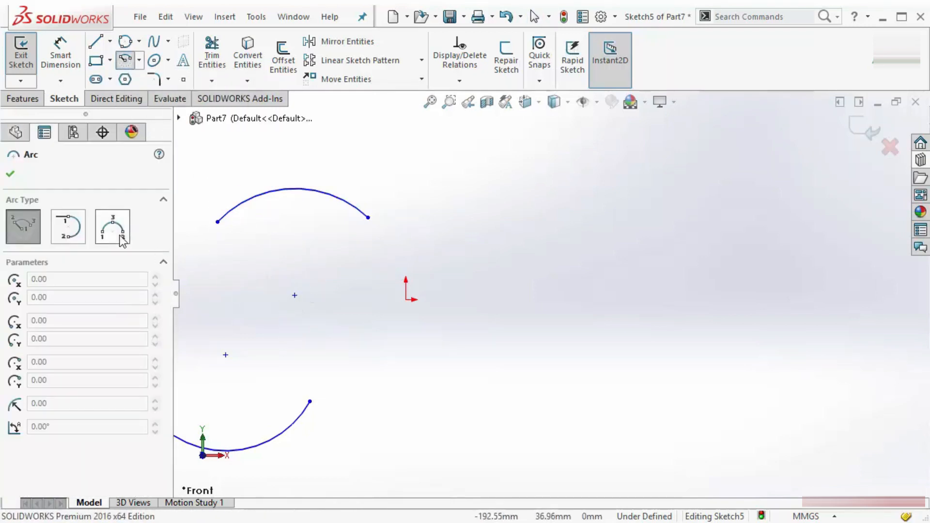
left_click(117, 232)
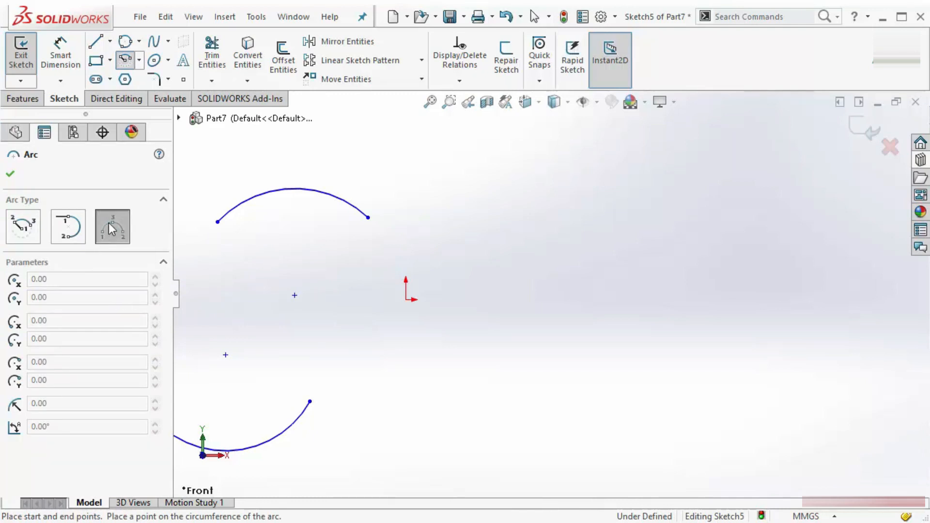
left_click(510, 350)
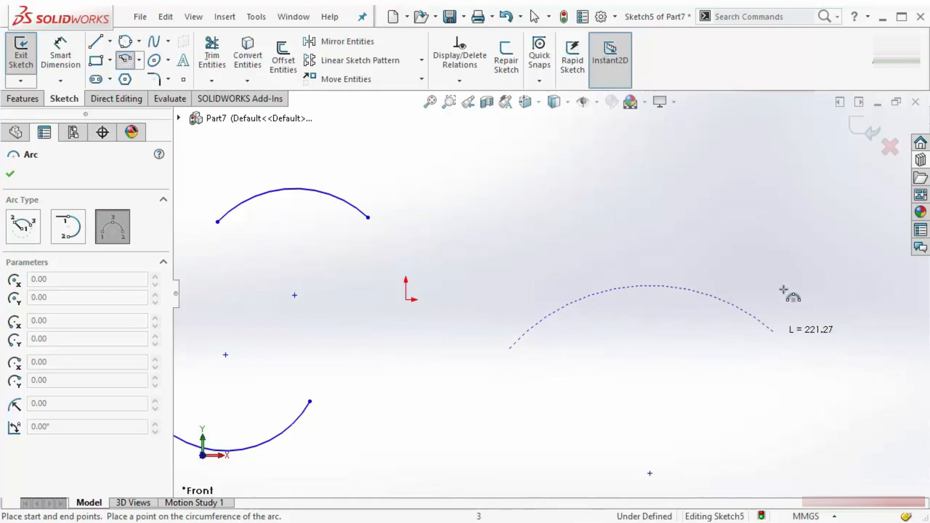
left_click(802, 252)
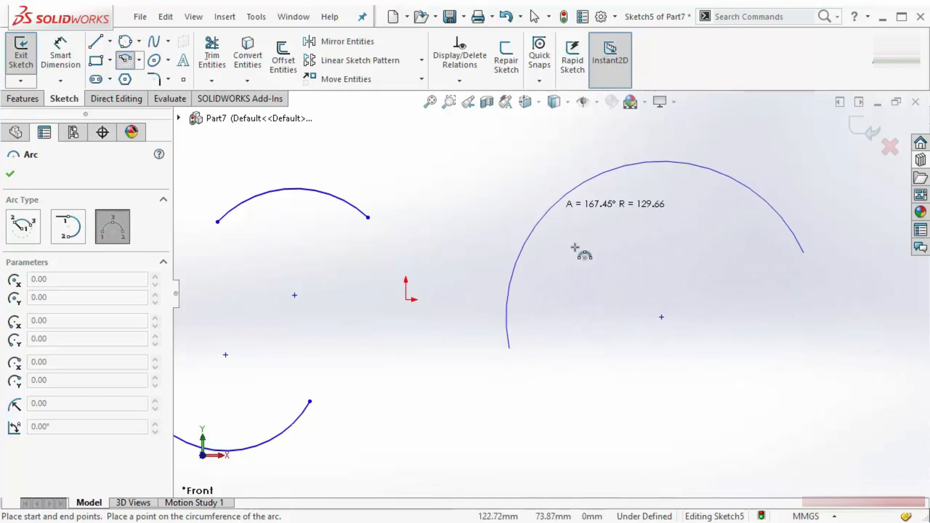
left_click(579, 220)
Sketch a single inclined line rising toward +X, in the empty area beyond the 3-point arc.
scroll(818, 288, "down", 3)
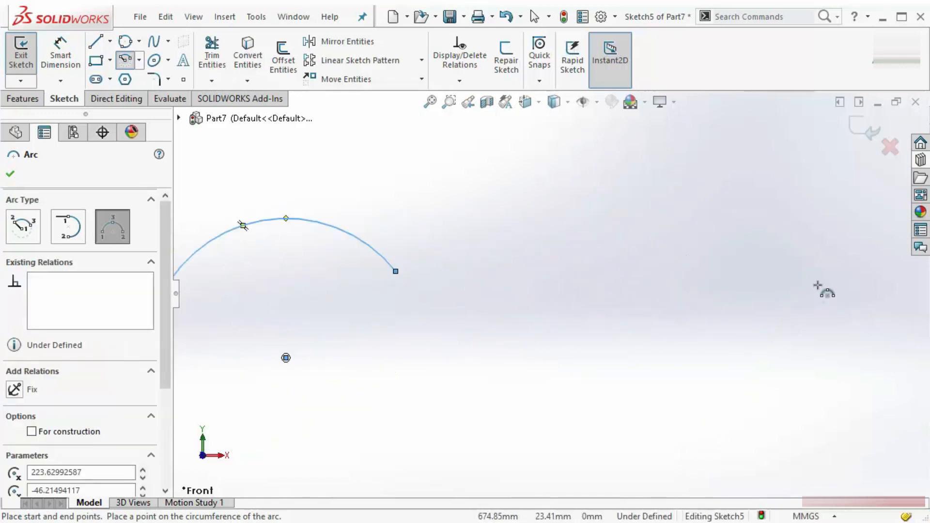
scroll(819, 289, "down", 1)
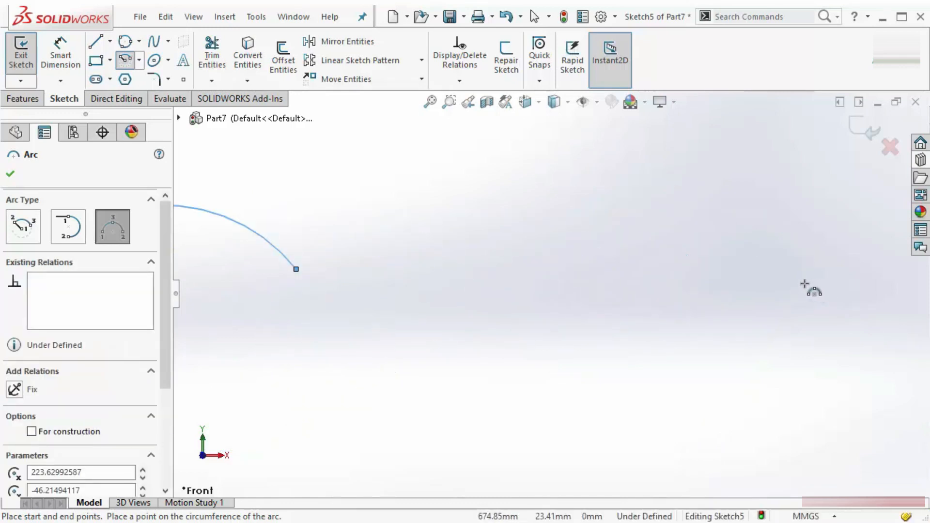
left_click(57, 225)
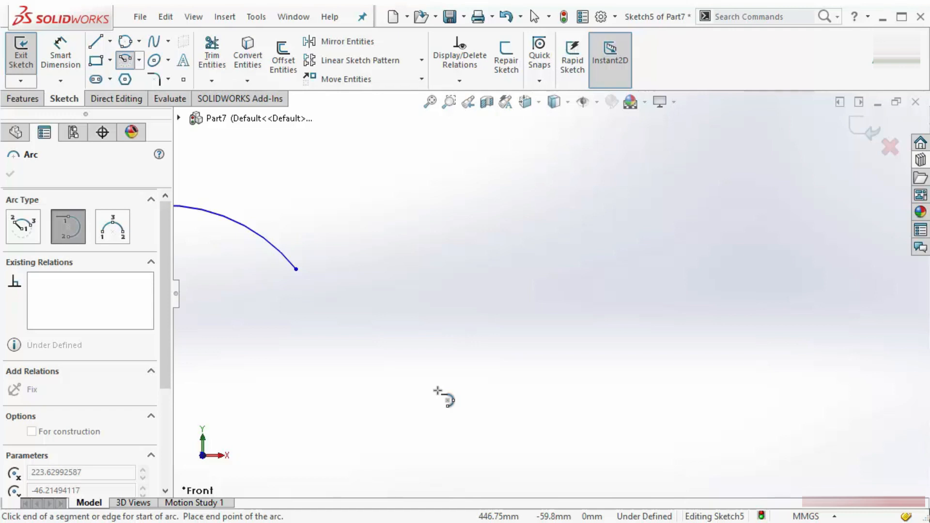
left_click(95, 41)
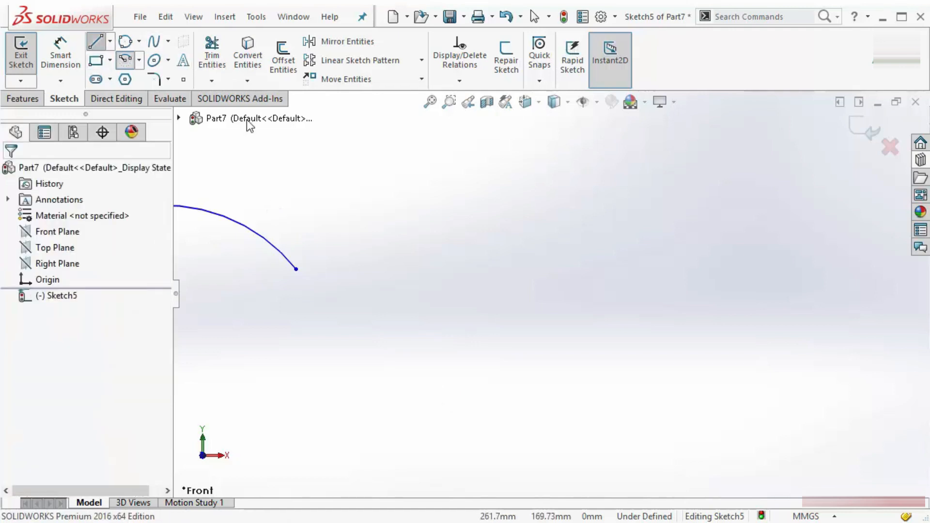
left_click(362, 374)
left_click(545, 295)
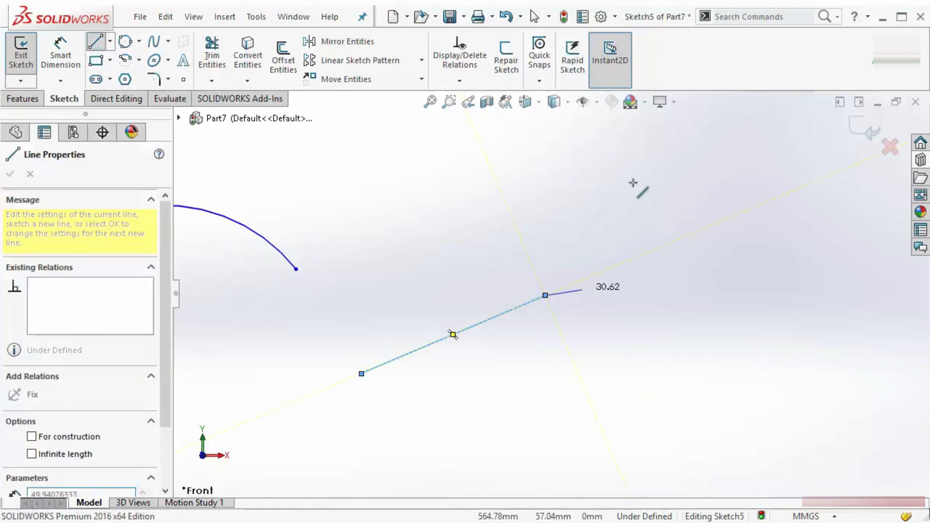
key("Escape")
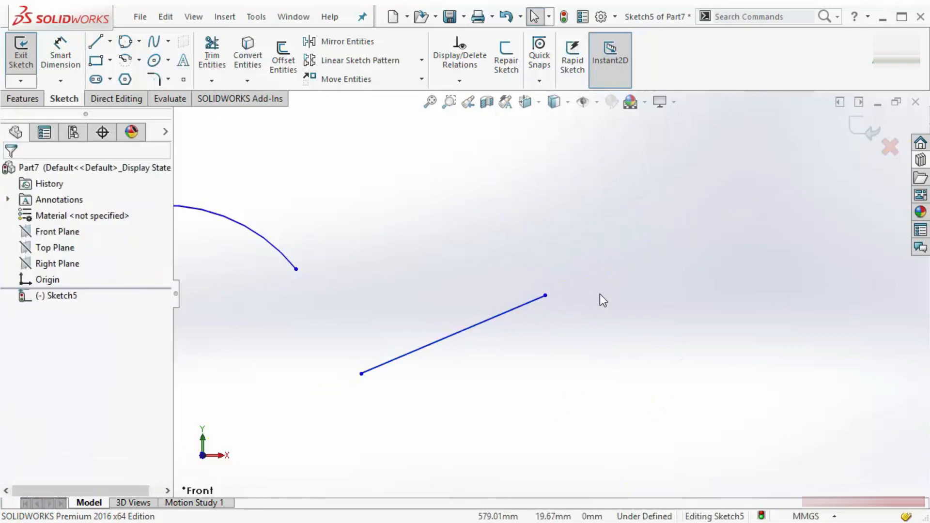
Add a Tangent Arc of about 53 mm radius from the upper end of the inclined line, curving downward.
left_click(139, 60)
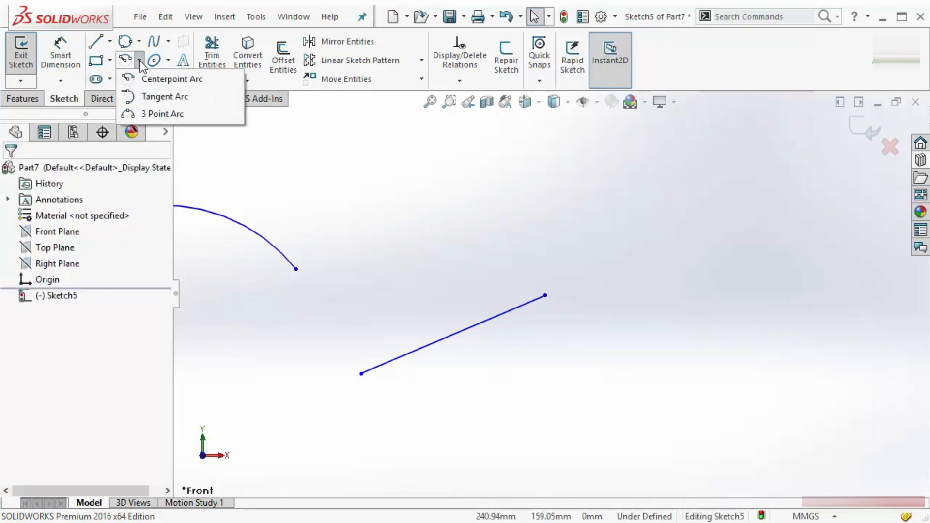
left_click(158, 100)
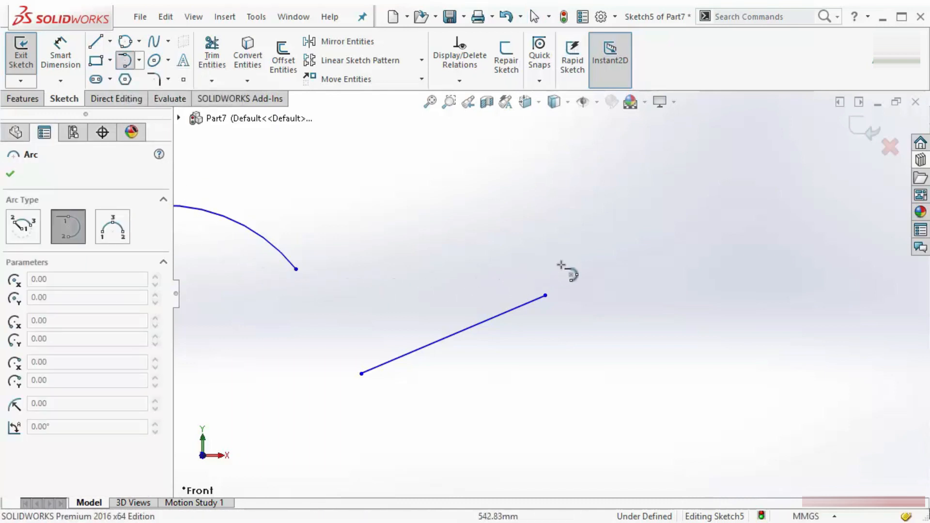
left_click(545, 295)
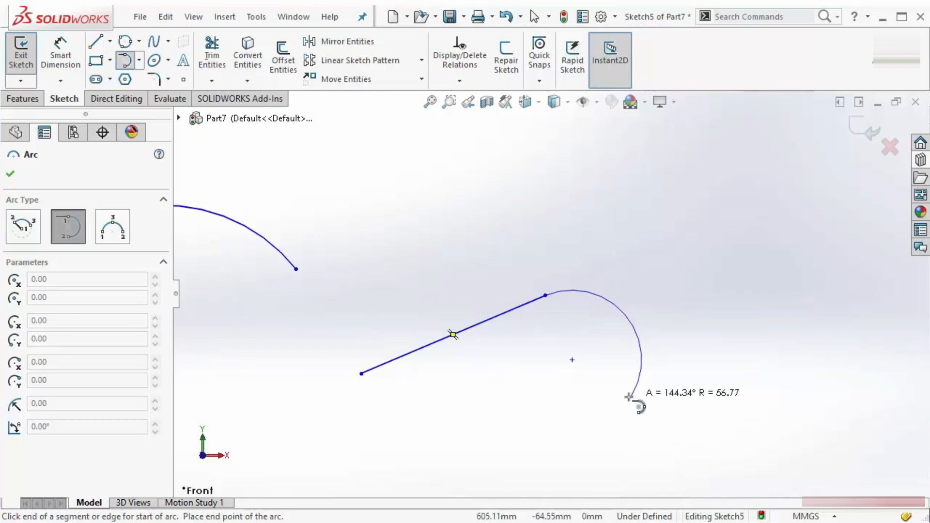
left_click(618, 399)
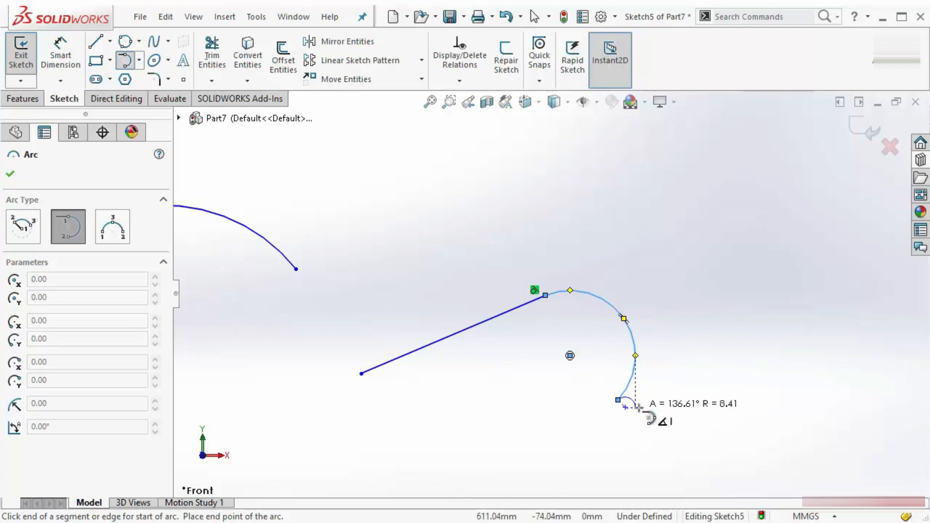
key("Escape")
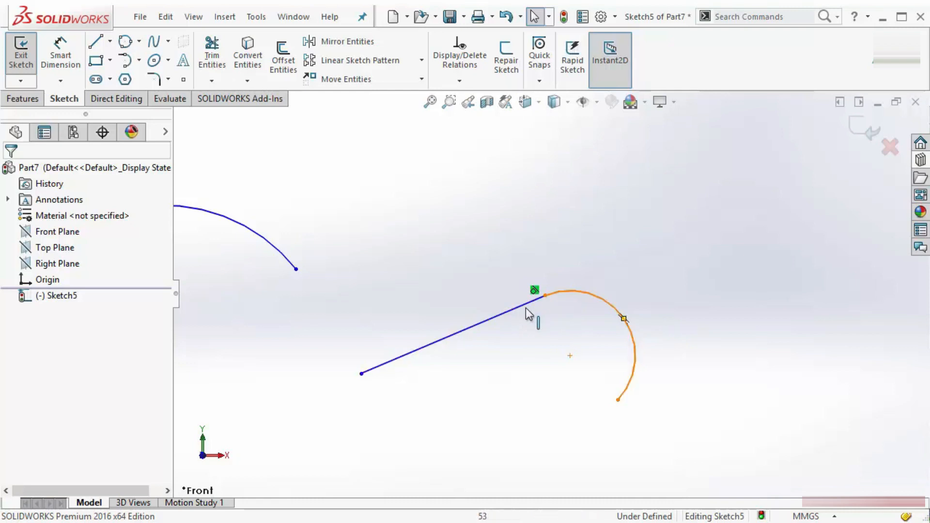
Sketch a horizontal corner rectangle above the inclined line and its tangent arc.
scroll(549, 292, "up", 3)
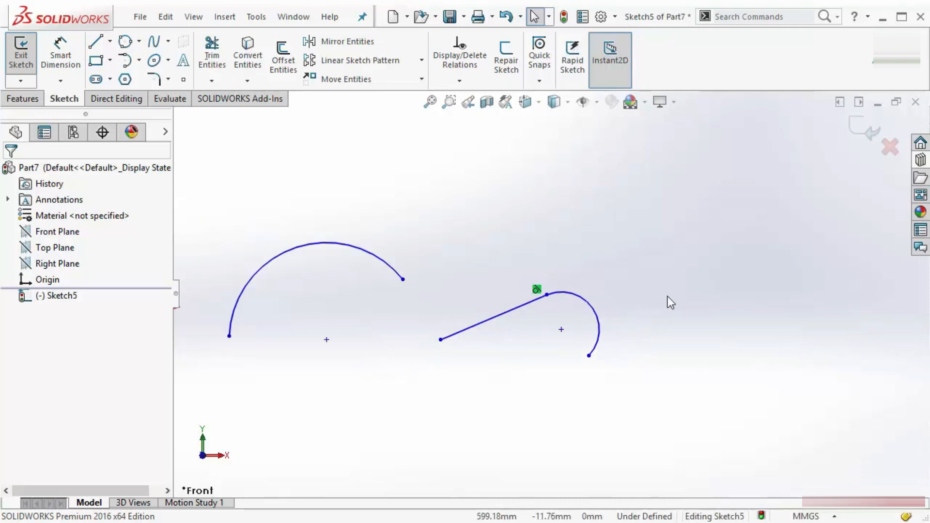
scroll(668, 296, "down", 2)
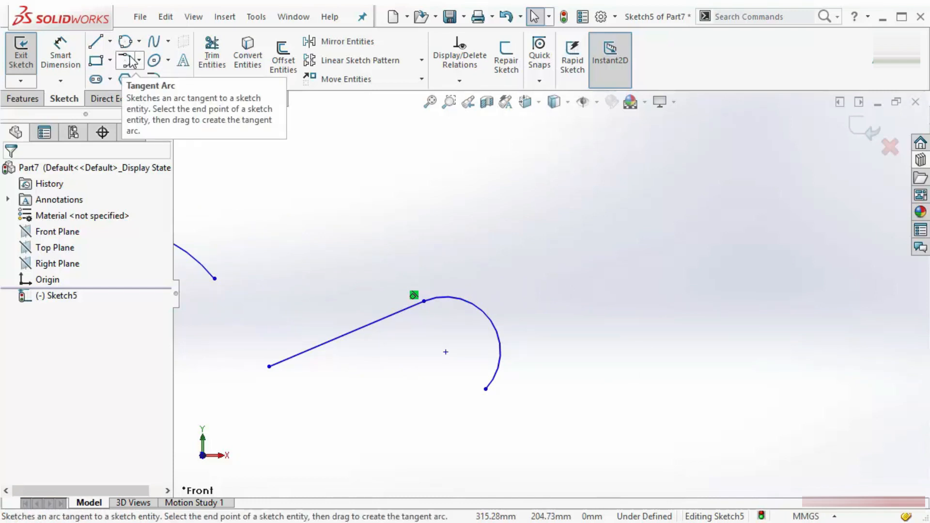
left_click(96, 60)
left_click(327, 159)
left_click(486, 240)
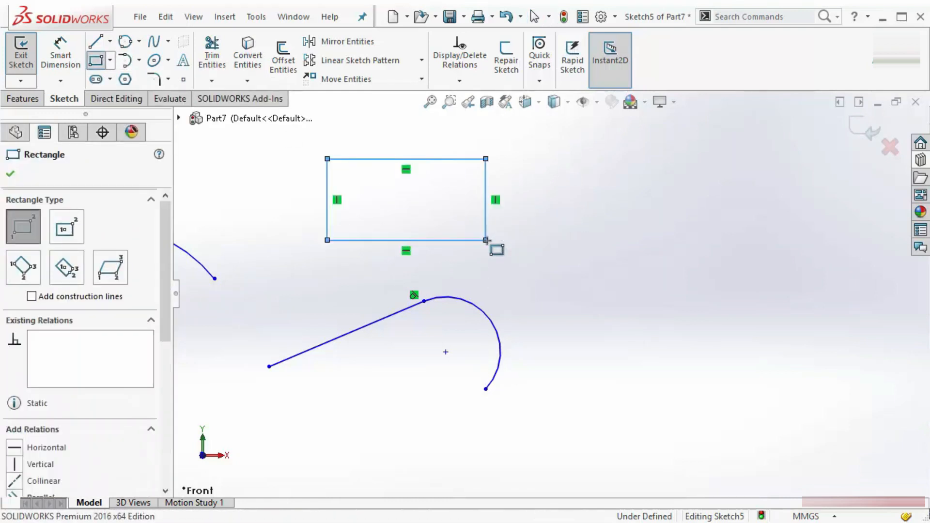
Add a Tangent Arc from the rectangle's upper +X corner, tangent to its top edge and curving down outside the rectangle.
left_click(125, 60)
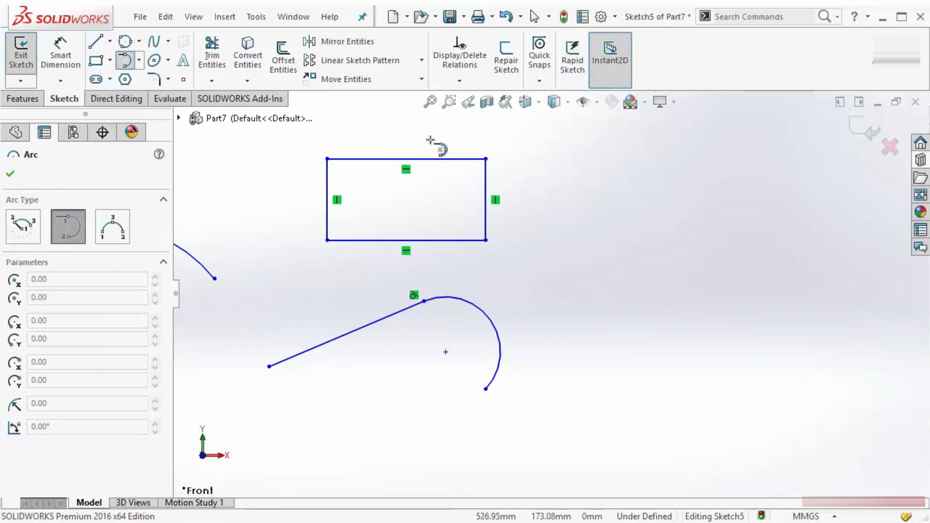
left_click(485, 159)
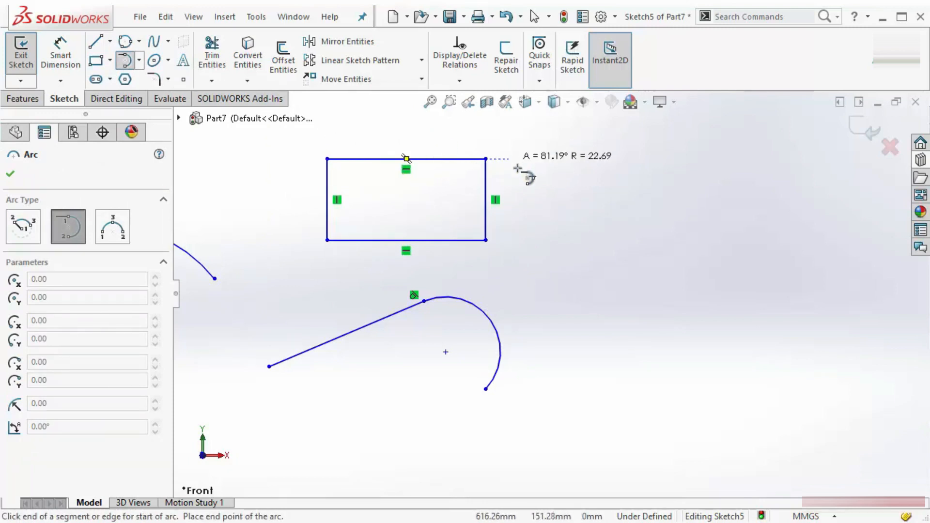
left_click(515, 222)
key("Escape")
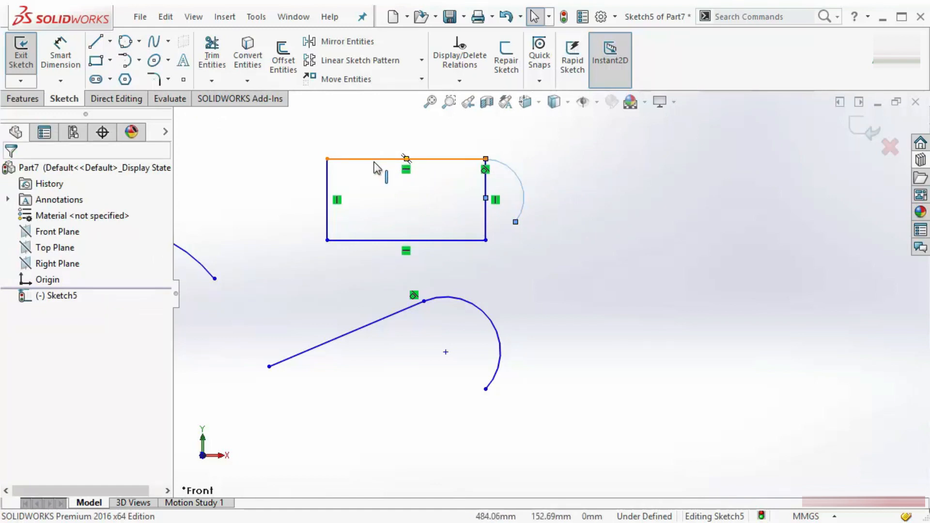
left_click(579, 238)
scroll(793, 243, "up", 3)
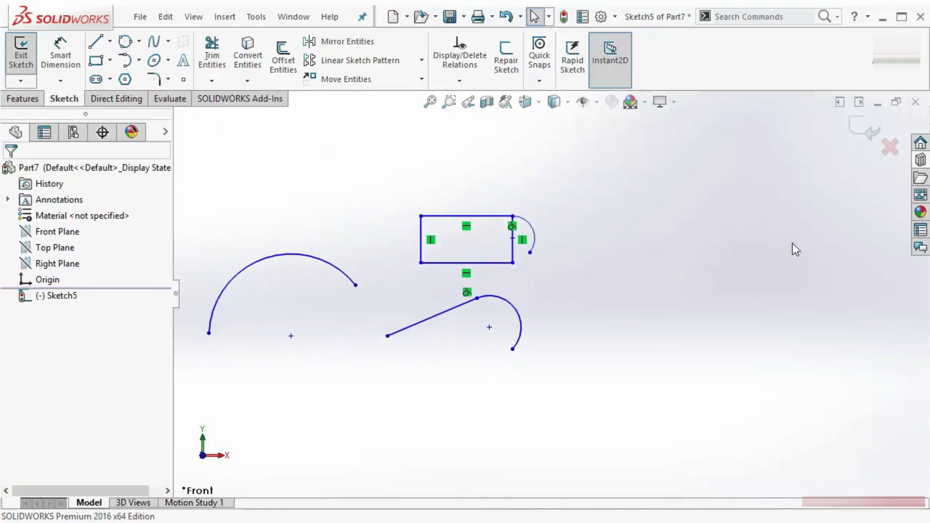
scroll(793, 244, "down", 3)
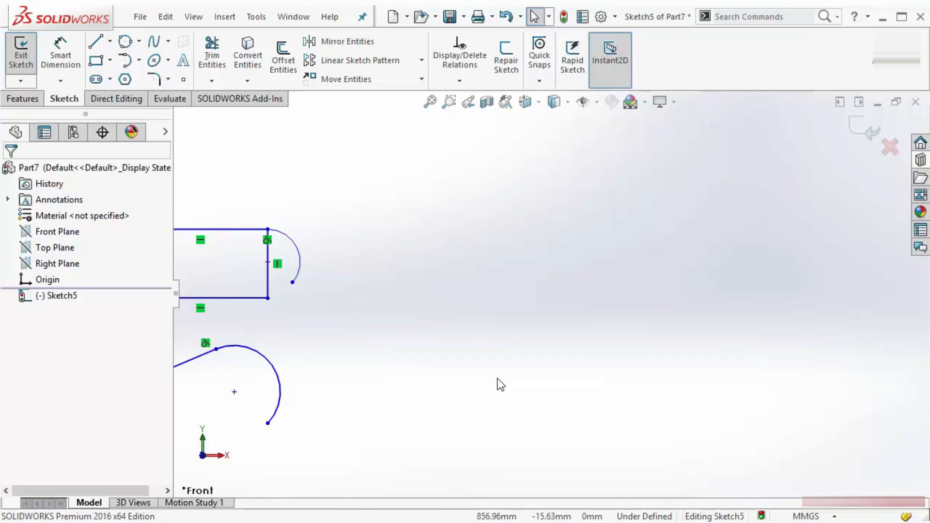
Sketch an inclined line rising toward +X beyond the rectangle, continuing within the Line tool into an arc of about 108 mm radius curving back above it.
left_click(99, 45)
left_click(386, 415)
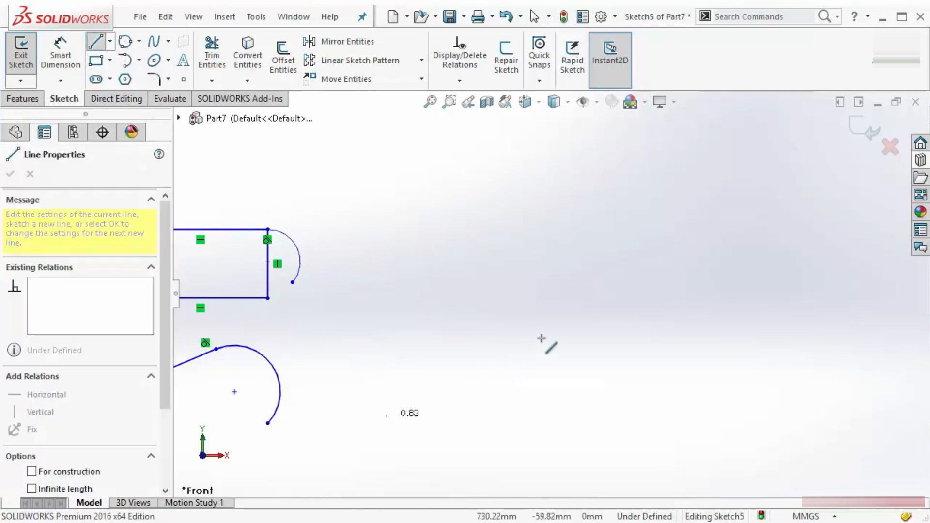
left_click(599, 304)
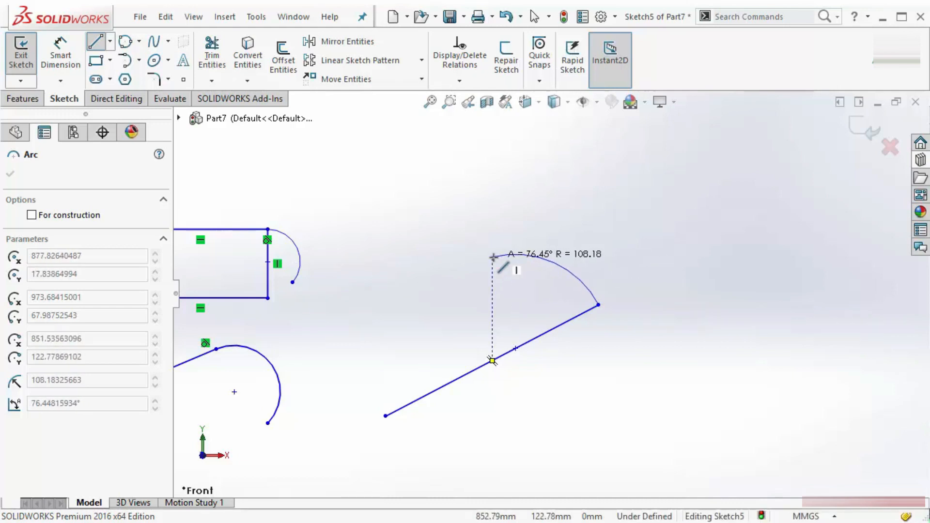
left_click(501, 255)
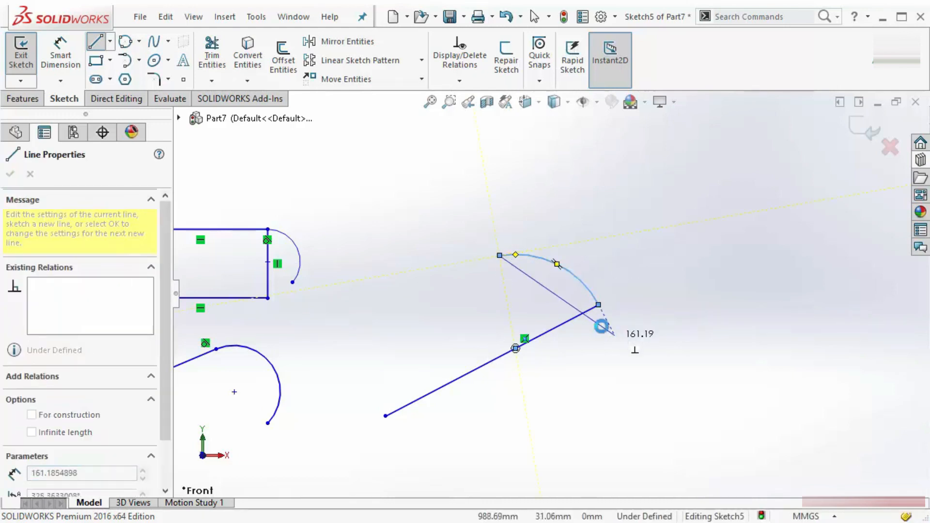
key("Escape")
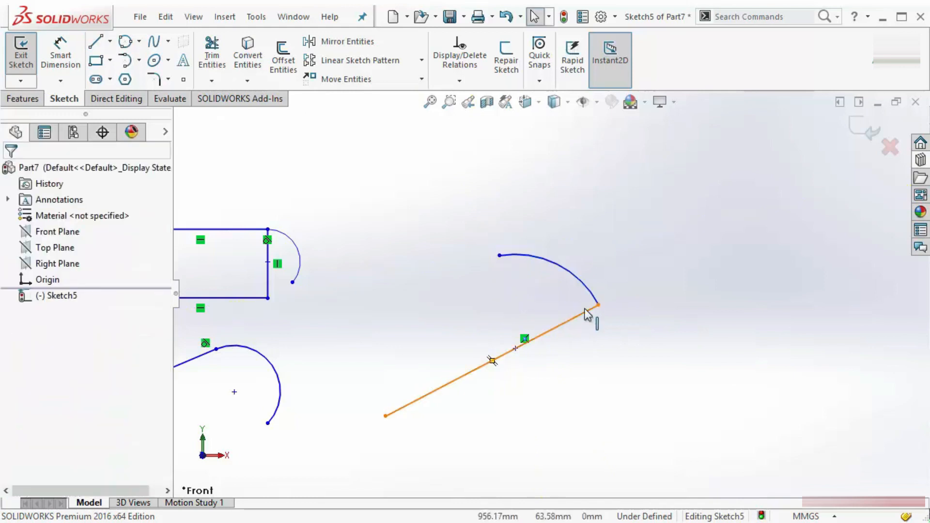
left_click(110, 41)
left_click(130, 77)
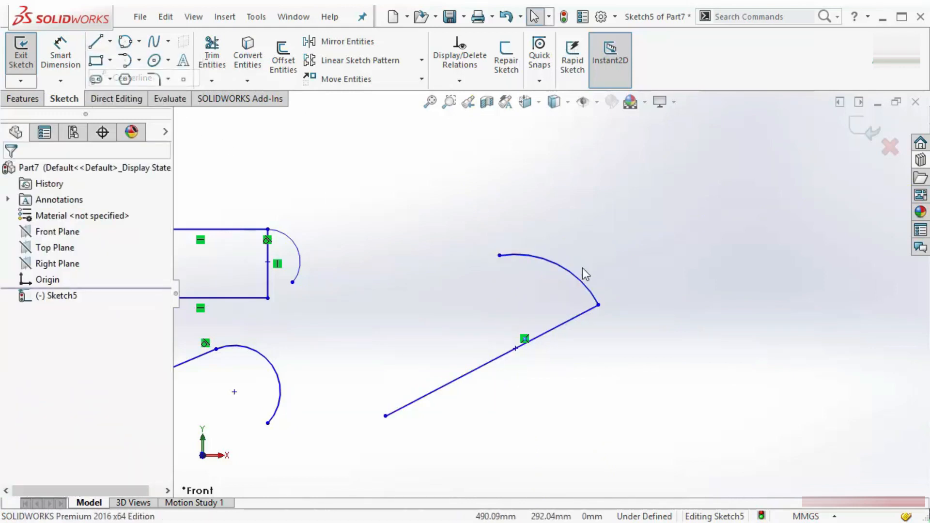
key("Escape")
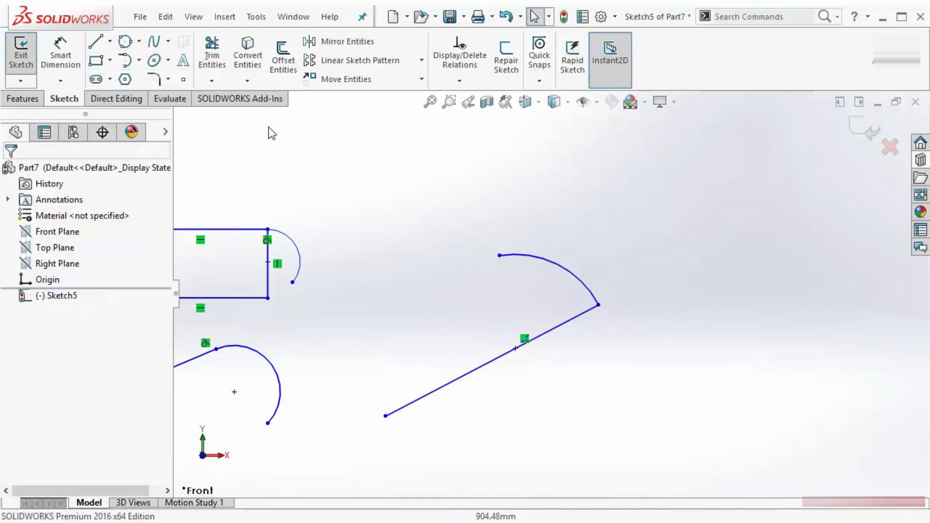
Sketch a centerline from the shared endpoint of the new line and arc, tangent to the arc and sloping down toward +X.
left_click(110, 41)
left_click(131, 77)
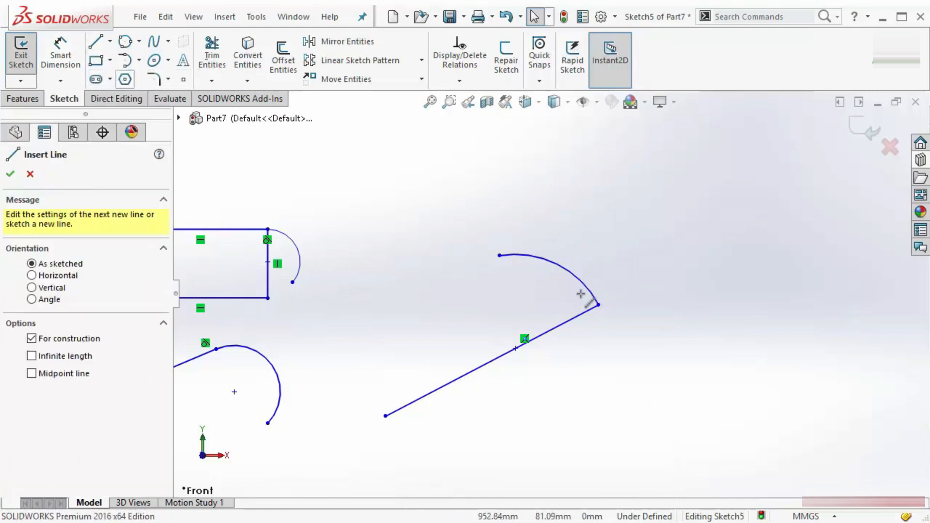
left_click(598, 305)
left_click(629, 364)
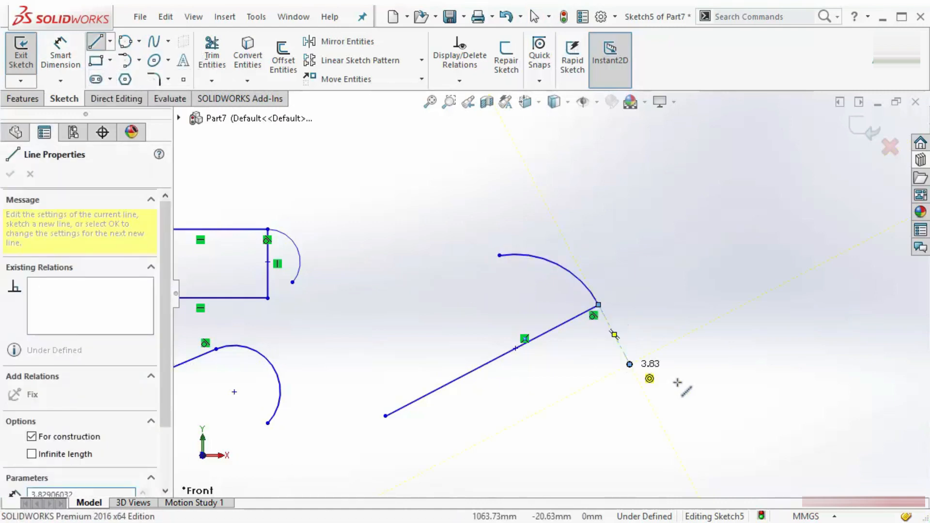
key("Escape")
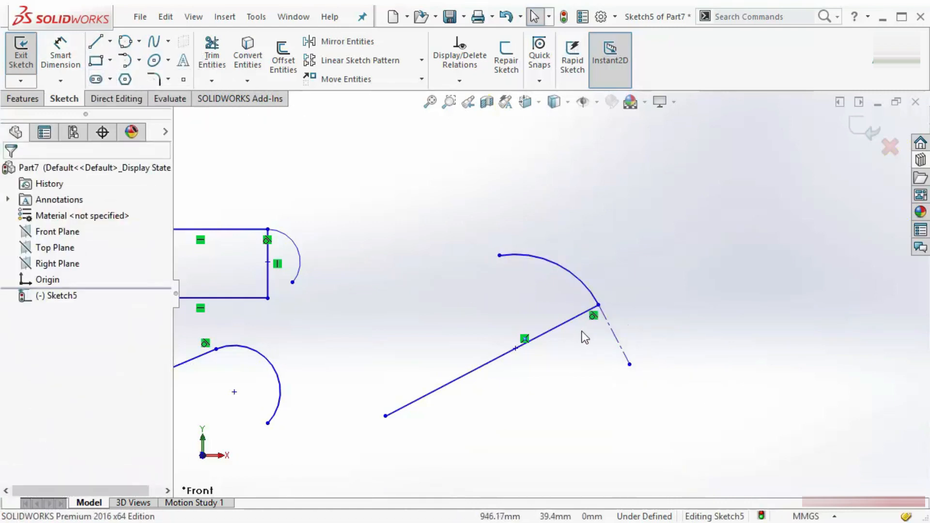